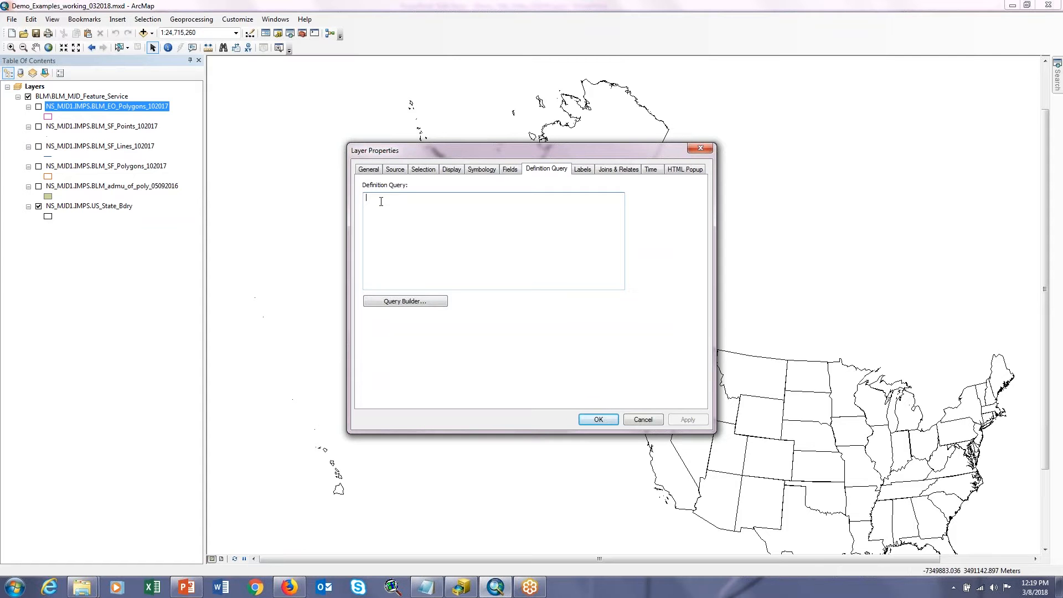
Step: Examine the fields available for a definition query on the BLM_EO_Polygons layer, and leave its properties without changes
left_click(406, 302)
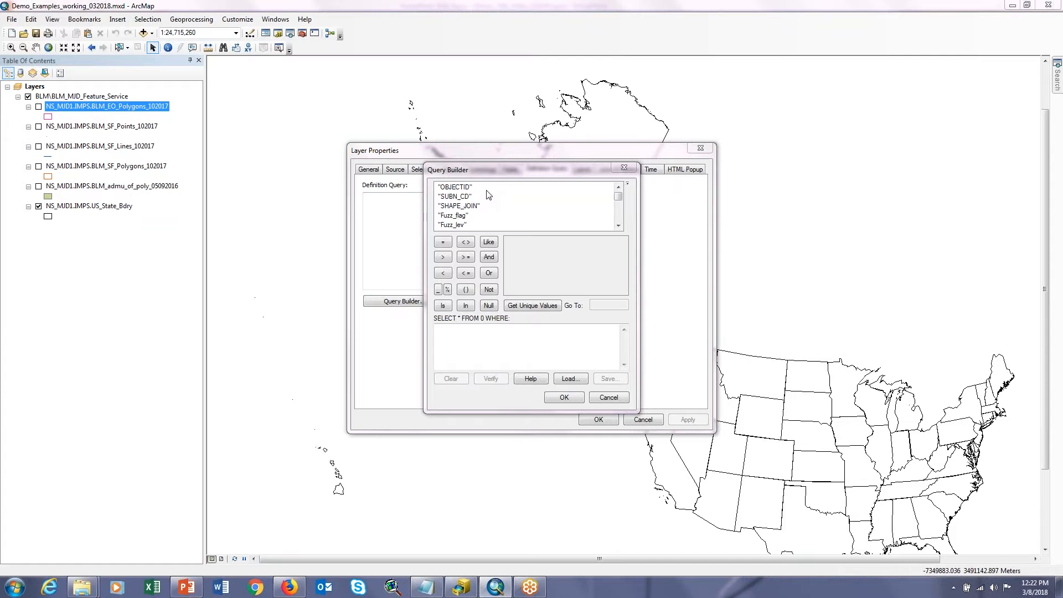
left_click(472, 197)
left_click(468, 207)
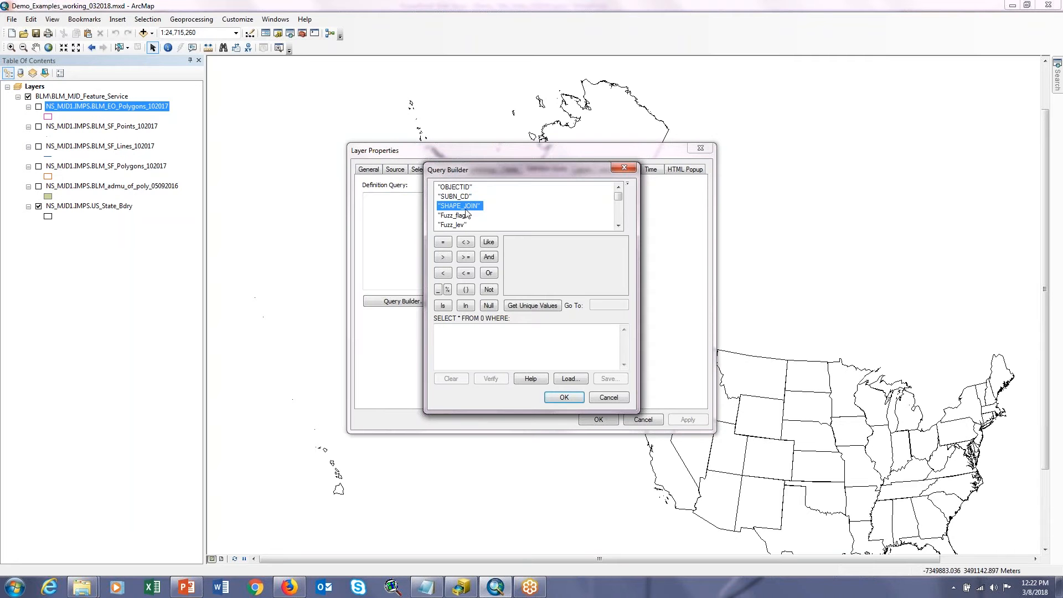
left_click(463, 217)
left_click_drag(619, 198, 619, 210)
left_click(609, 397)
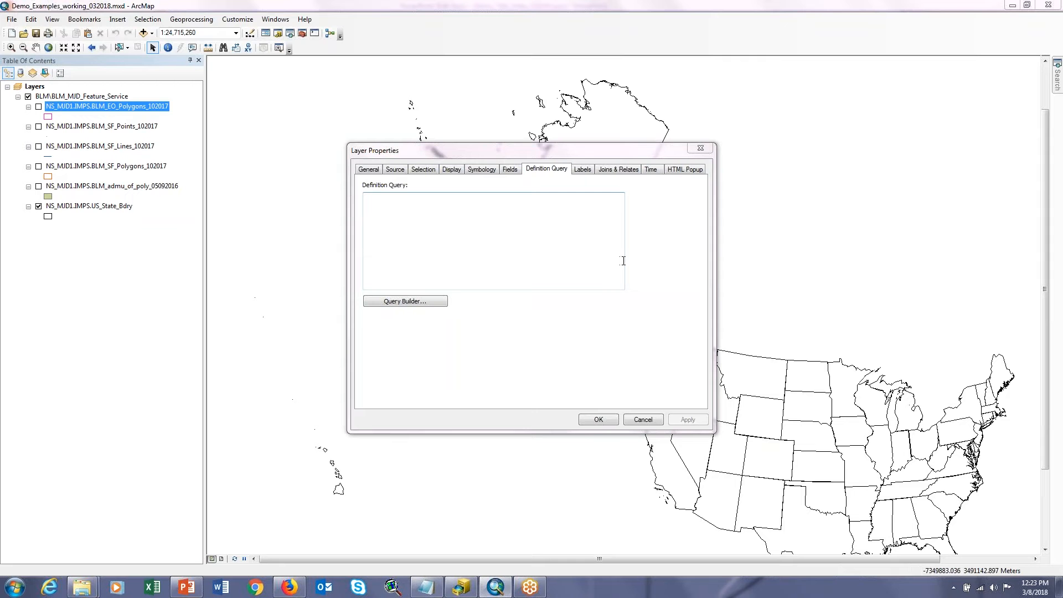
left_click(701, 148)
Step: Start a definition query for the US_State_Bdry layer and list the unique values of the STATE_ABBR field
right_click(107, 208)
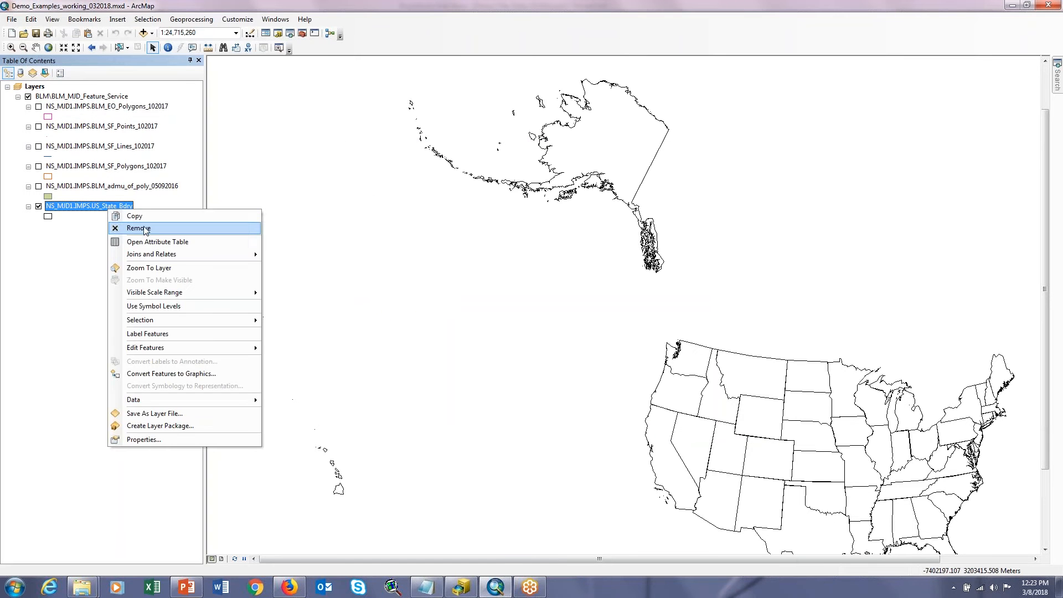
left_click(145, 439)
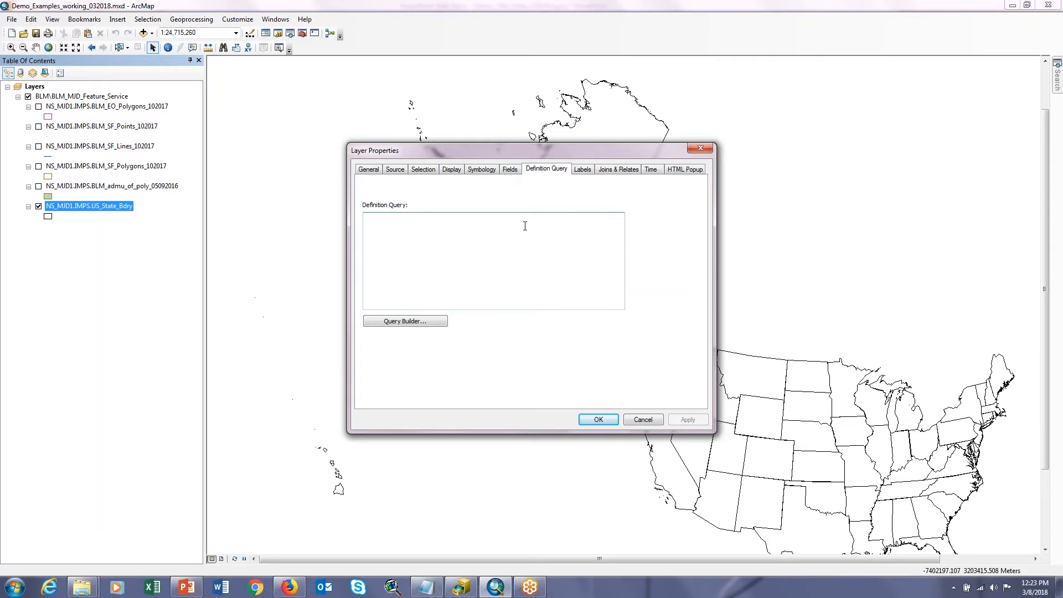
left_click(400, 324)
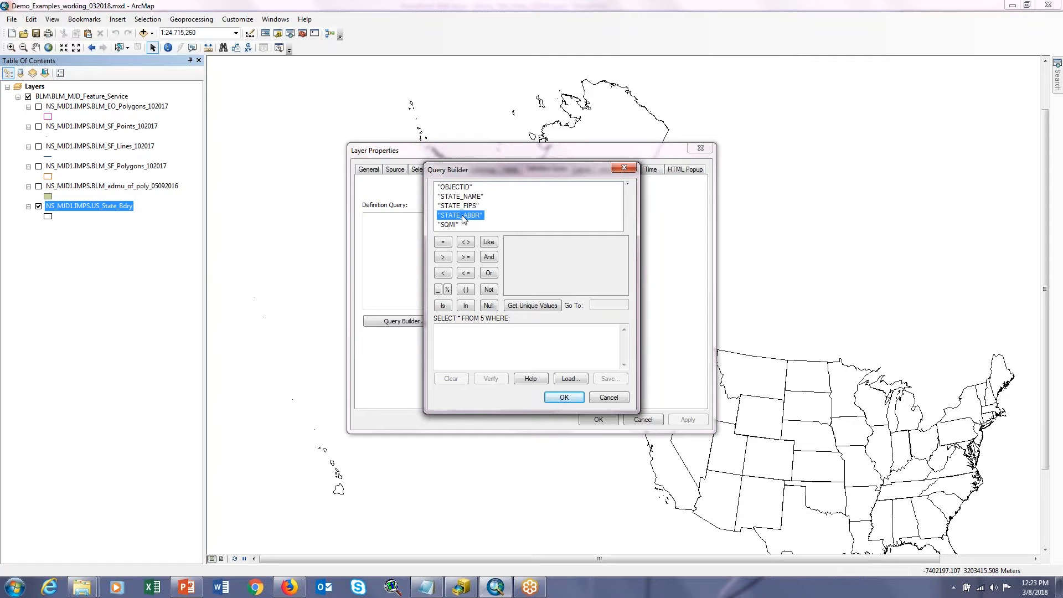
left_click(533, 306)
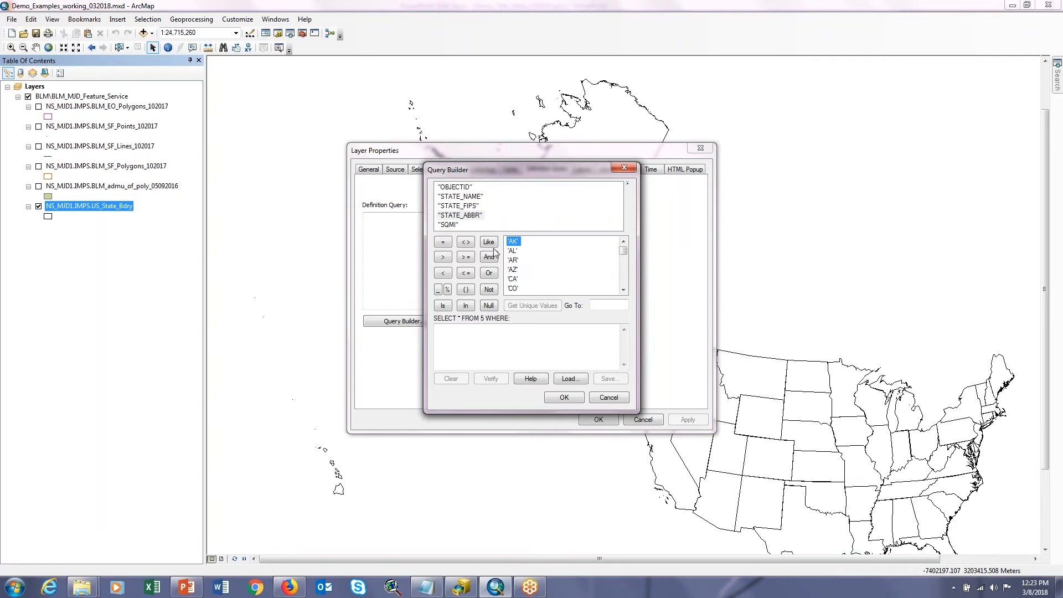
Step: Build the query expression "STATE_ABBR" = 'AZ' OR "STATE_ABBR" = 'CA'
double_click(464, 216)
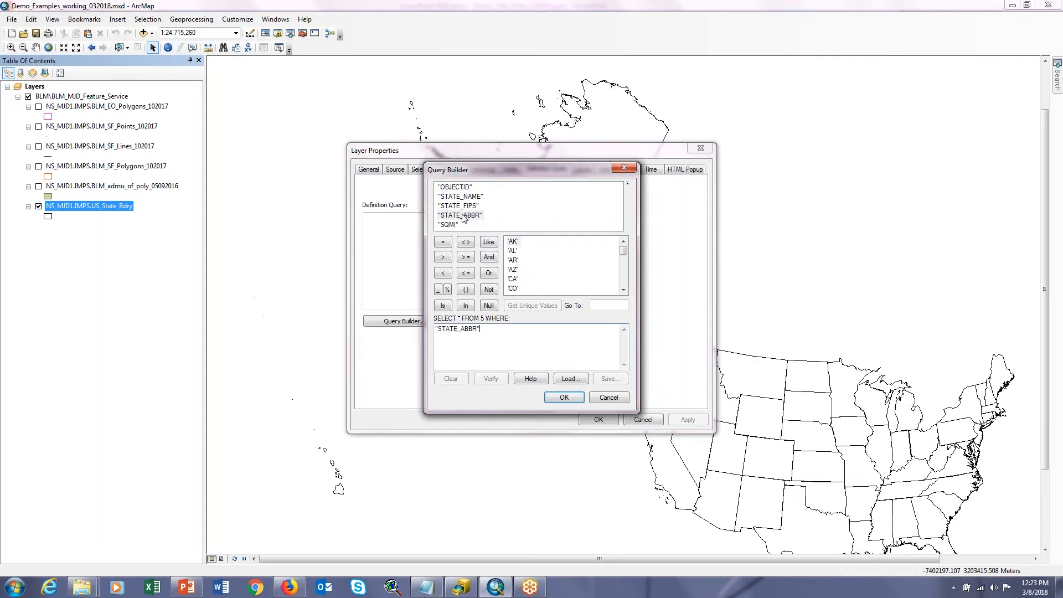
left_click(446, 247)
double_click(512, 270)
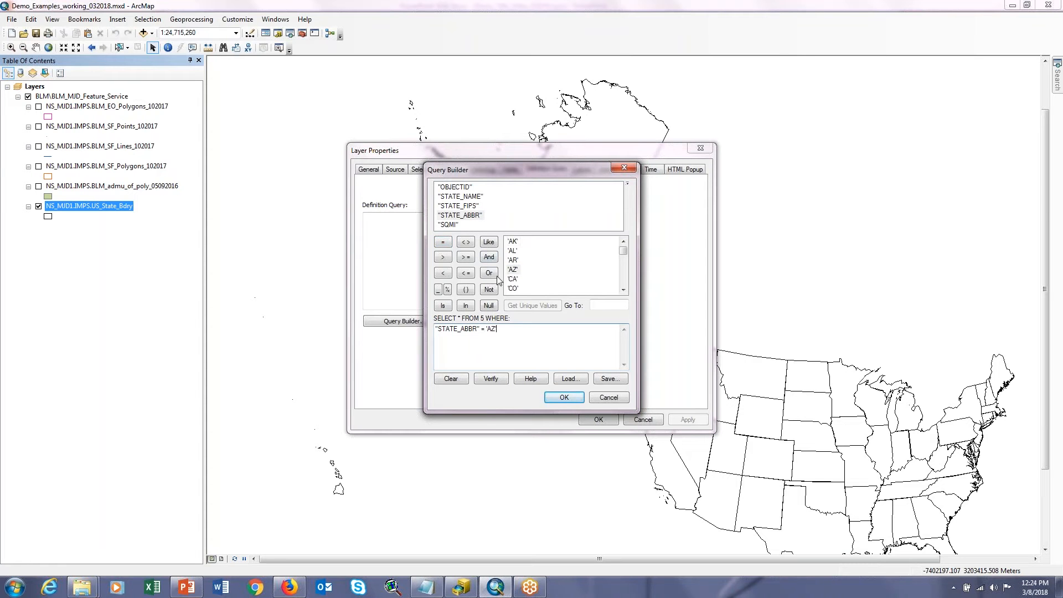
left_click(489, 273)
double_click(461, 216)
left_click(445, 244)
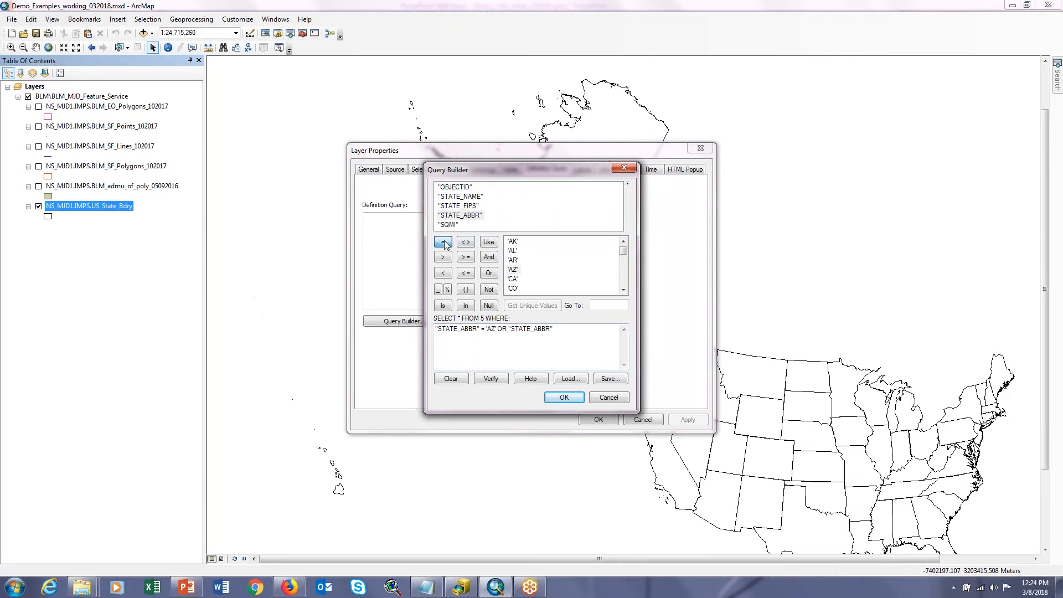
double_click(516, 280)
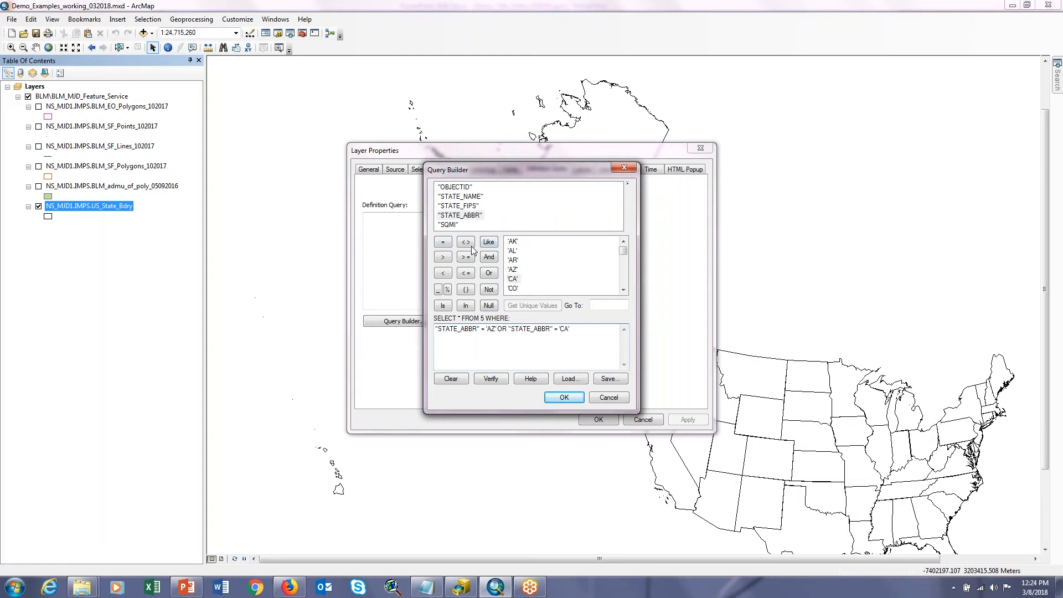
Step: Extend the expression with OR "STATE_ABBR" = 'NV' and apply the definition query to the US_State_Bdry layer
left_click(490, 274)
double_click(463, 216)
left_click(443, 242)
left_click_drag(623, 252, 623, 270)
left_click(514, 260)
double_click(515, 261)
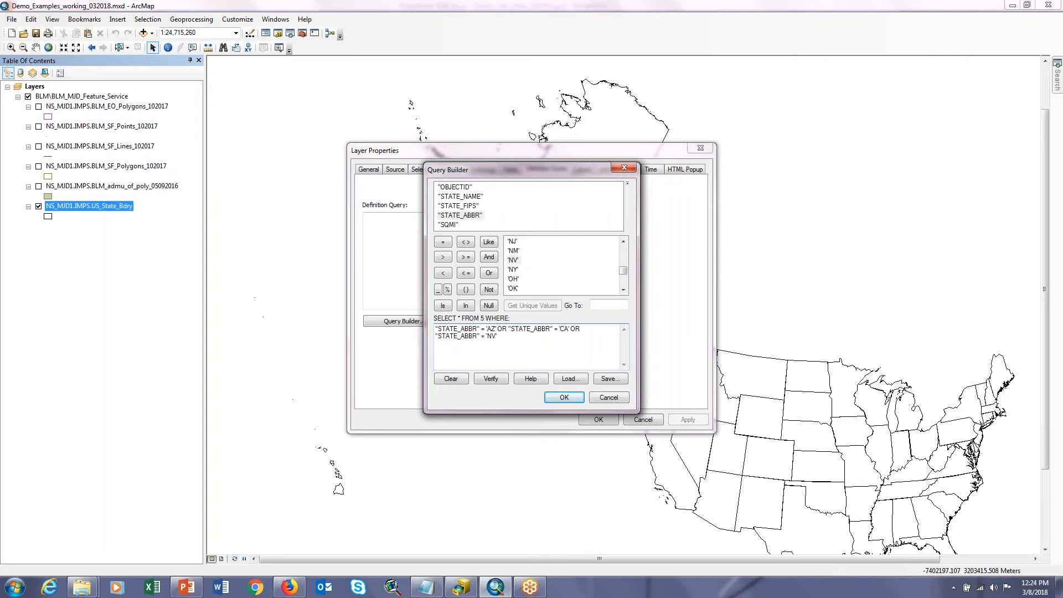
left_click(564, 397)
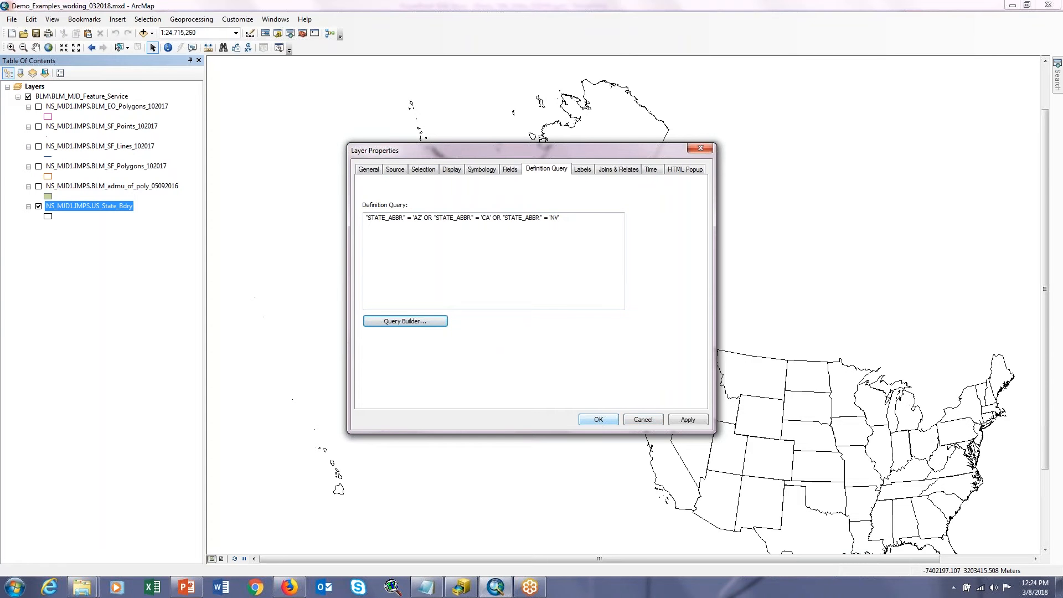
left_click_drag(562, 217, 360, 217)
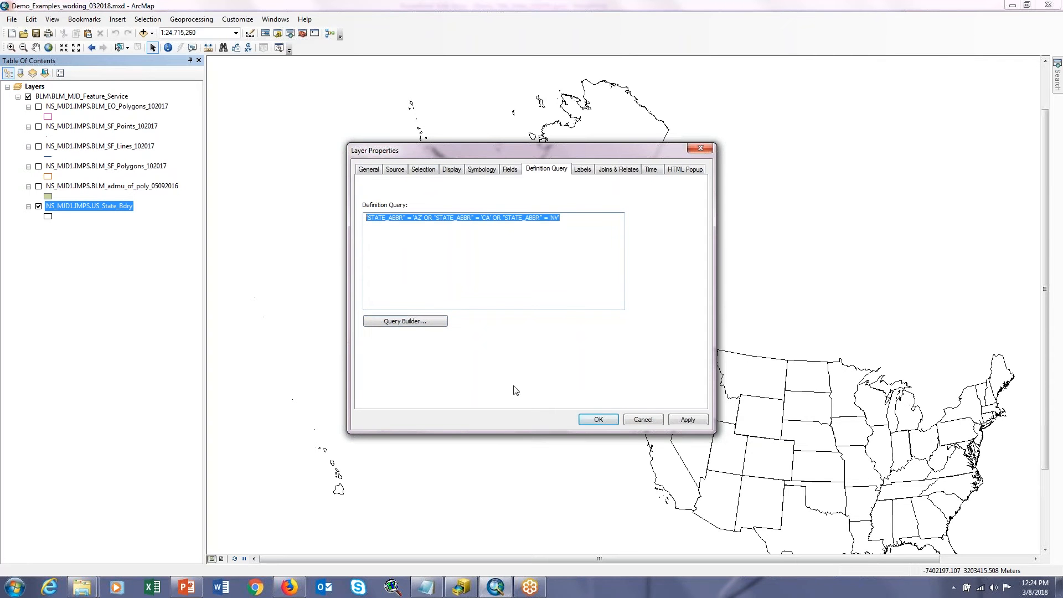
left_click(597, 421)
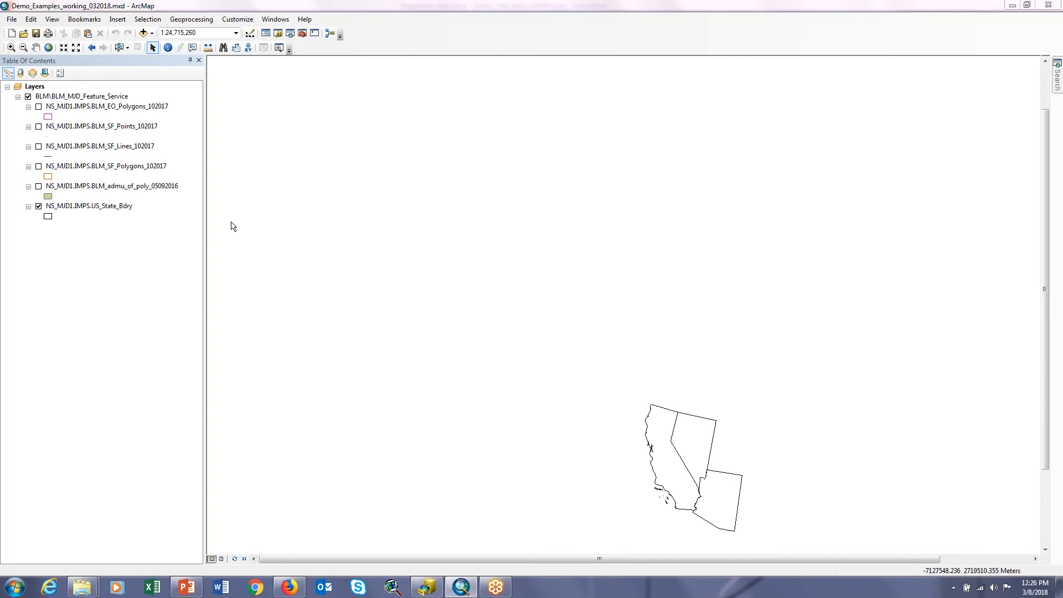
Step: Open the properties of the US_State_Bdry layer again
right_click(87, 207)
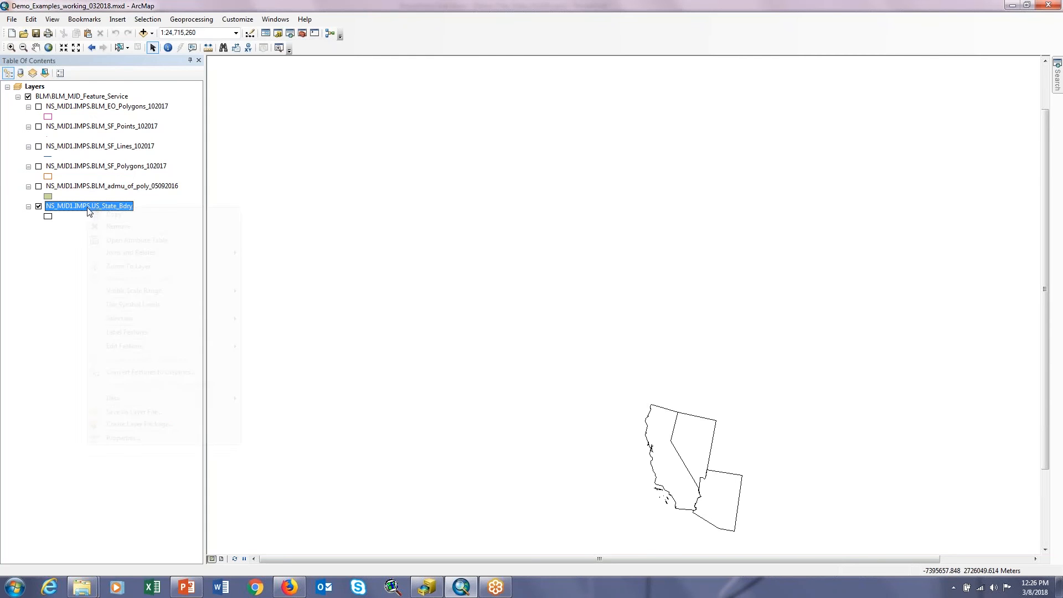
left_click(133, 439)
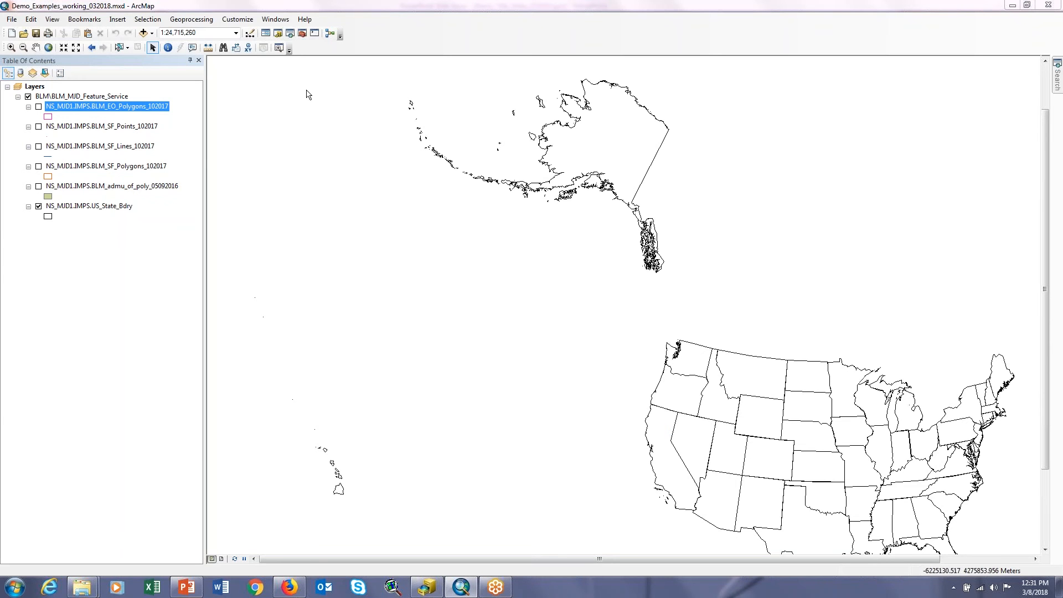
Step: Examine the field list of the BLM_EO_Polygons layer, including the details of SUBN_CD, BLM_ADMU and BLM_PRNT
right_click(147, 106)
left_click(182, 335)
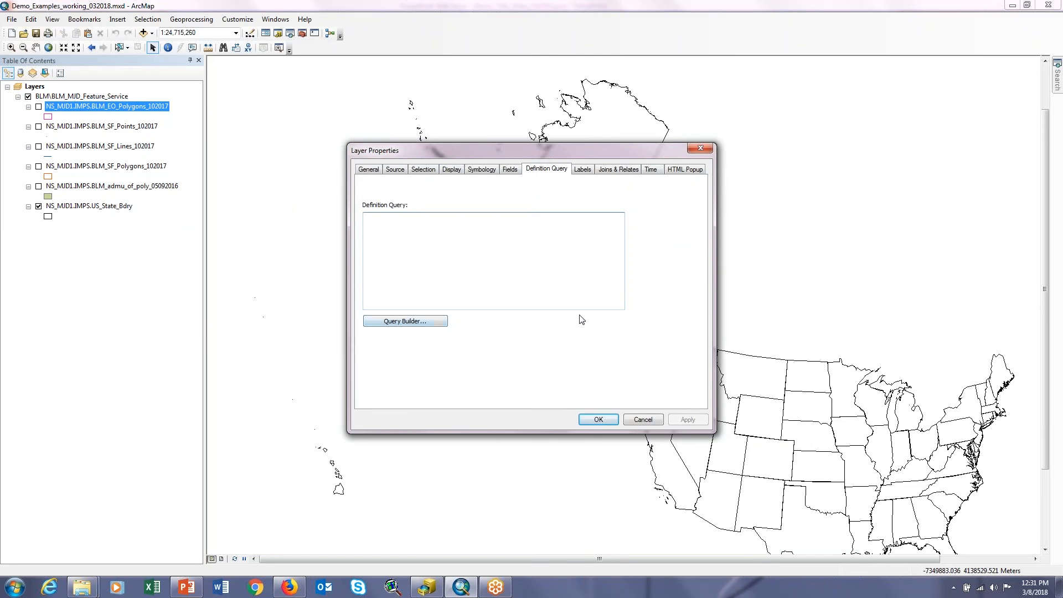
left_click(508, 170)
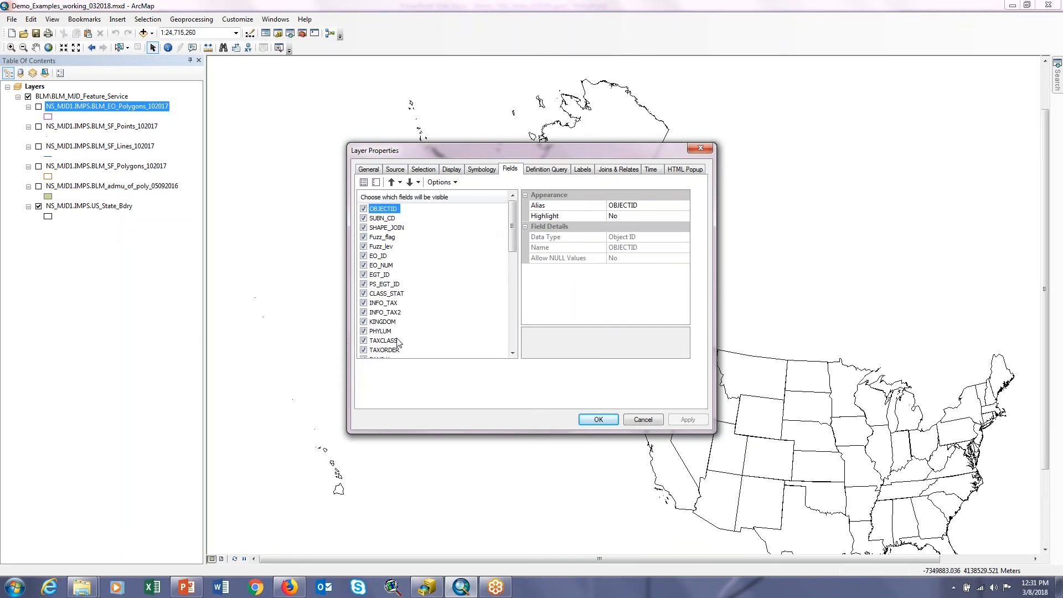
left_click(389, 220)
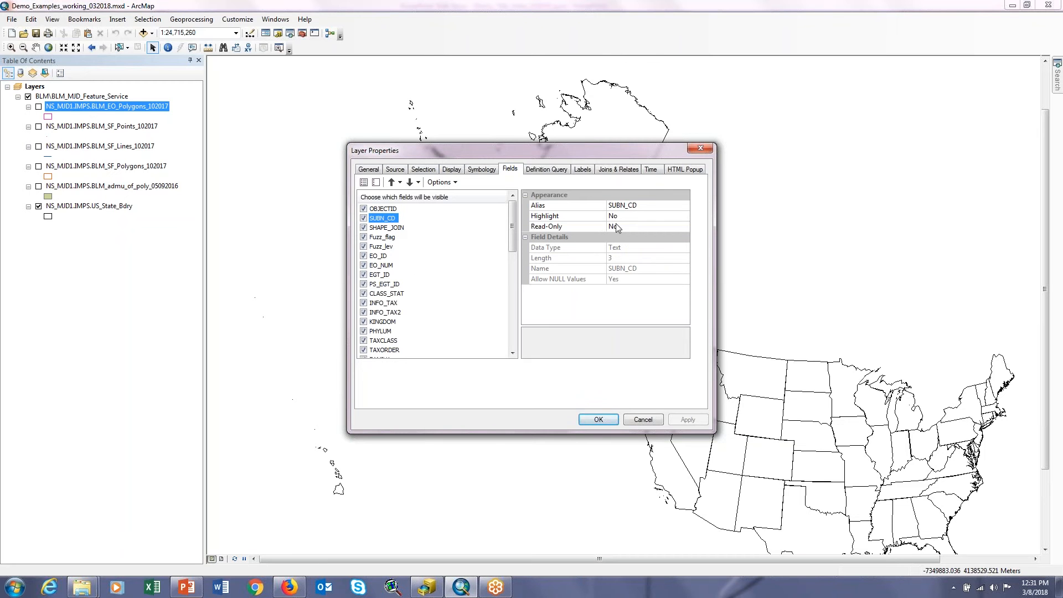
left_click_drag(516, 227, 514, 322)
left_click(393, 332)
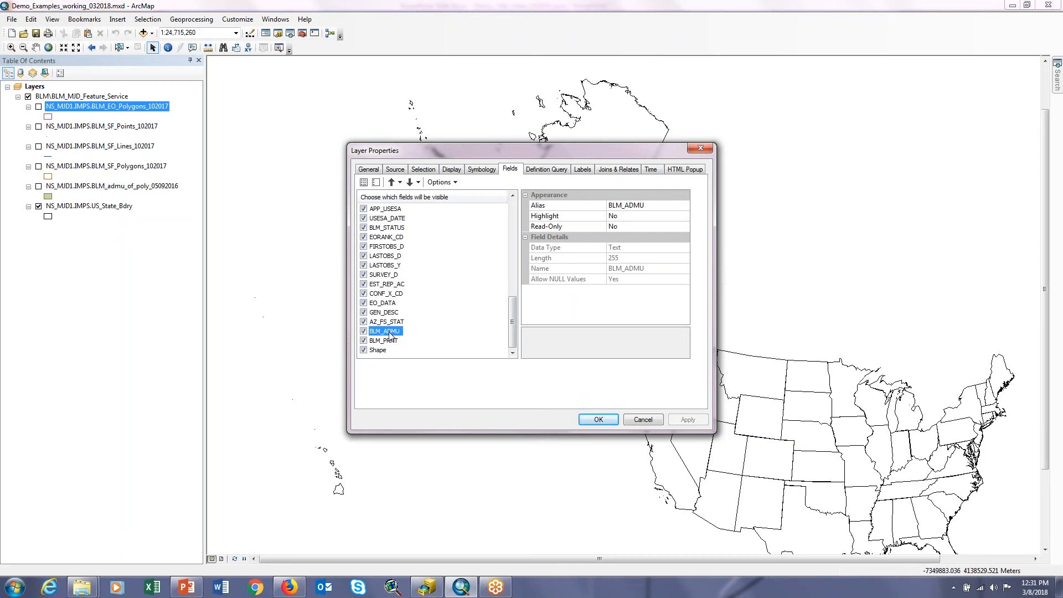
left_click(386, 342)
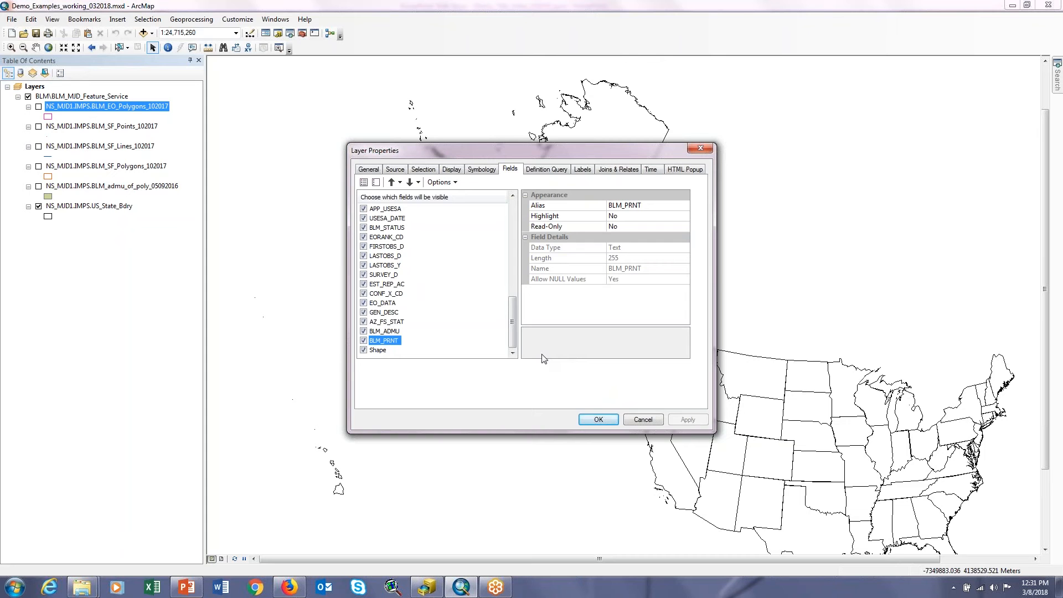
left_click(598, 420)
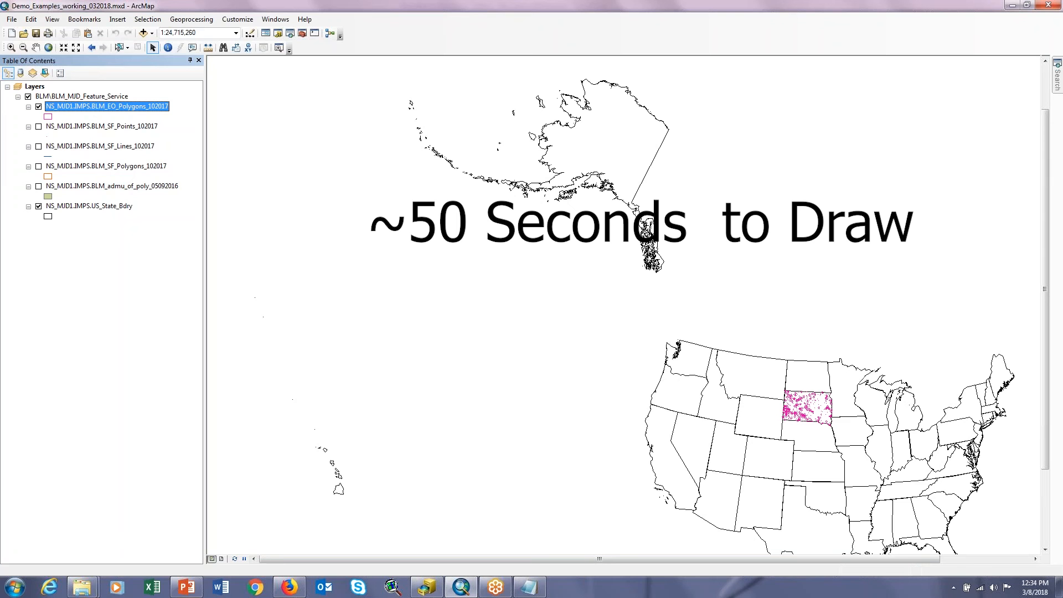
Step: Zoom the map in on the BLM_EO_Polygons features in South Dakota
left_click(12, 48)
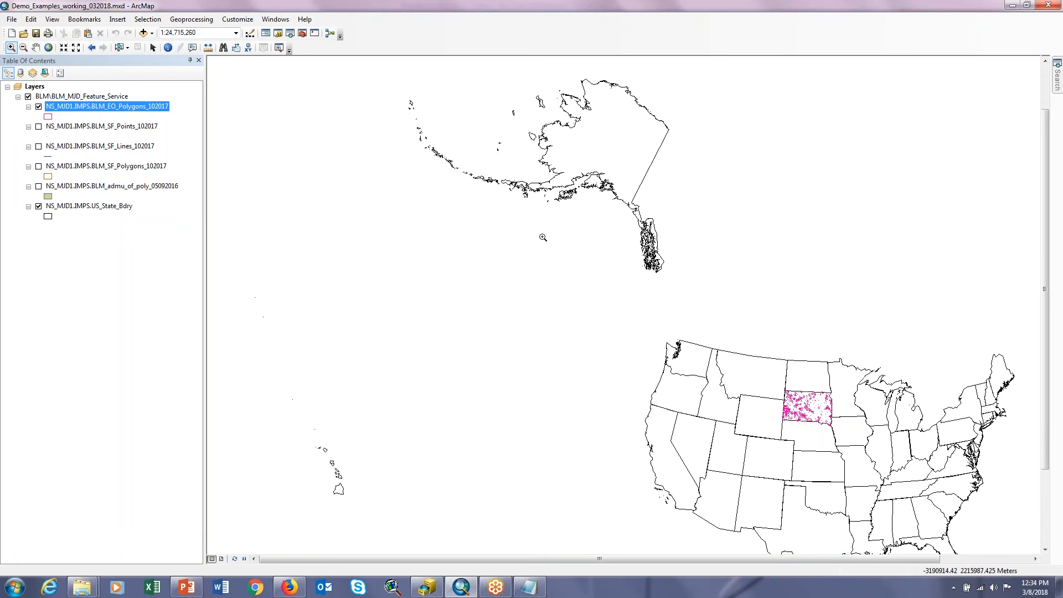
left_click_drag(780, 382, 840, 428)
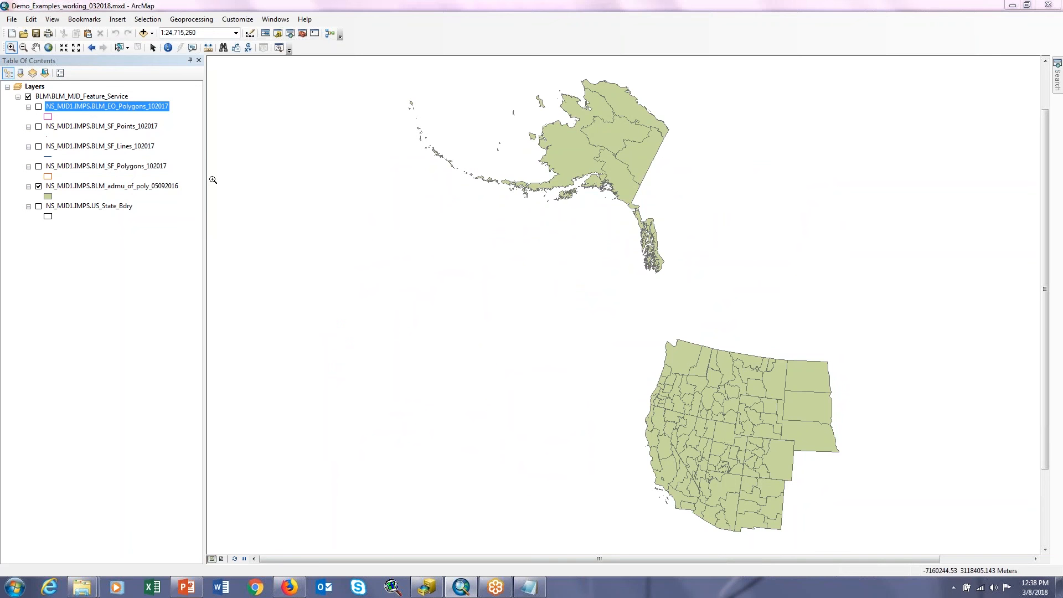
Step: Apply the definition query "BLM_ADMU" LIKE '%VALE BAKER FIELD OFFICE%' to the BLM_EO_Polygons layer
right_click(138, 109)
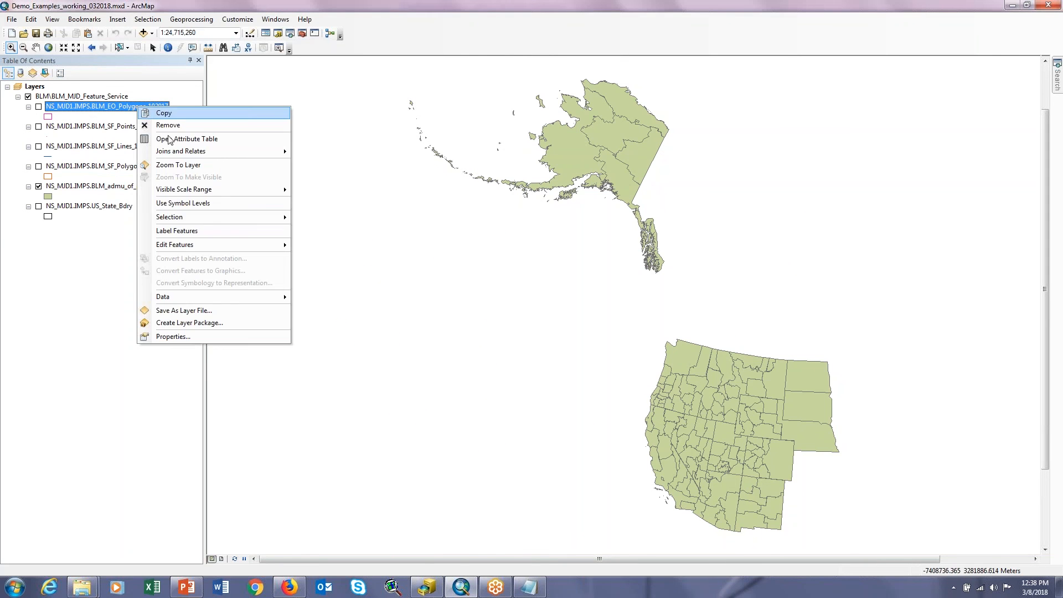
left_click(172, 336)
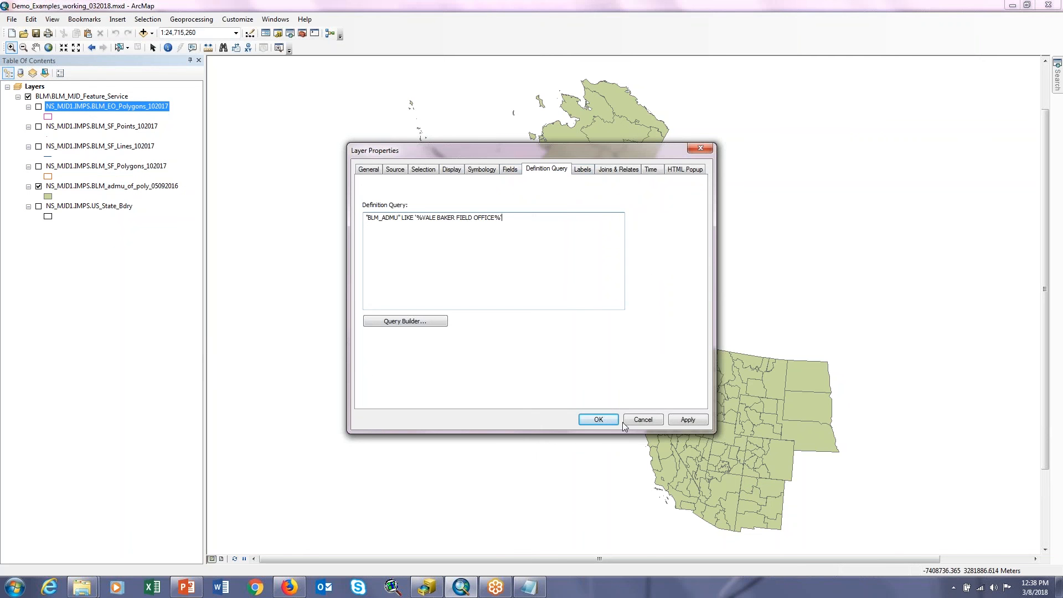
left_click(598, 420)
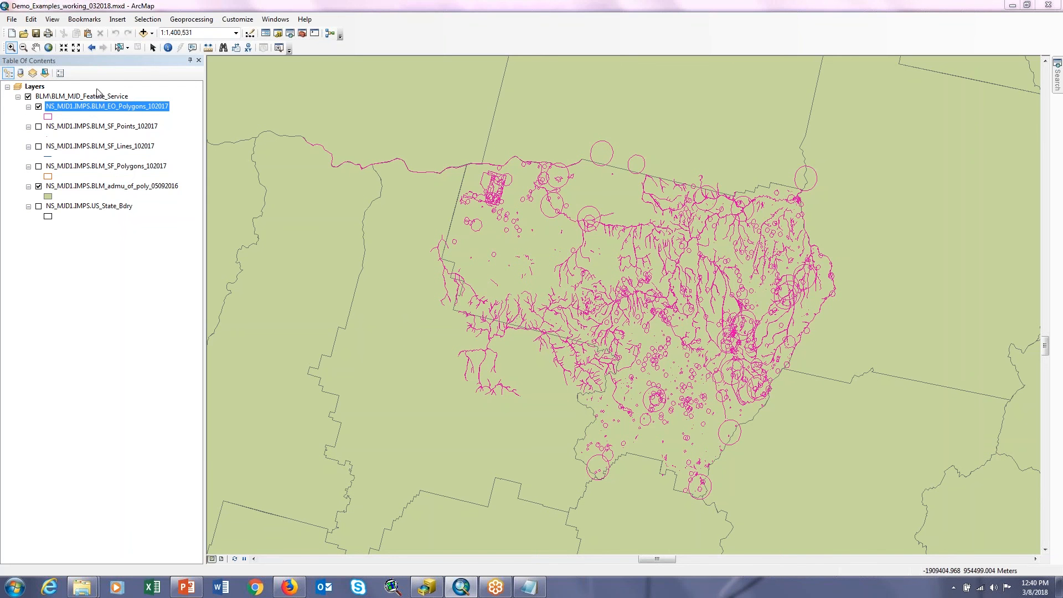
Step: Review the LIKE operator and the opening and closing % wildcards in the BLM_EO_Polygons layer's definition query
right_click(104, 108)
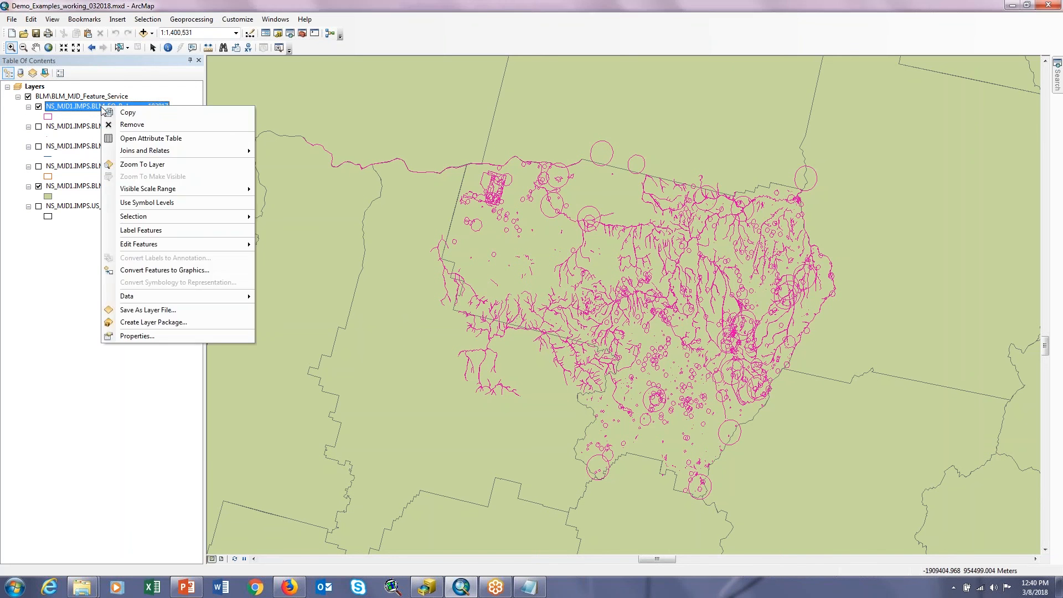
left_click(147, 337)
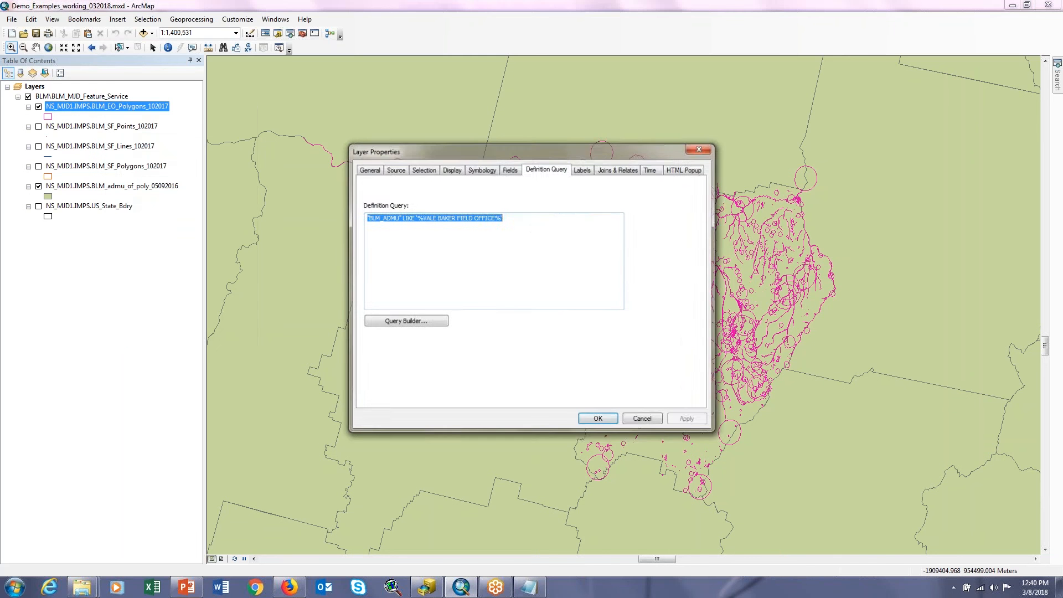
left_click(535, 233)
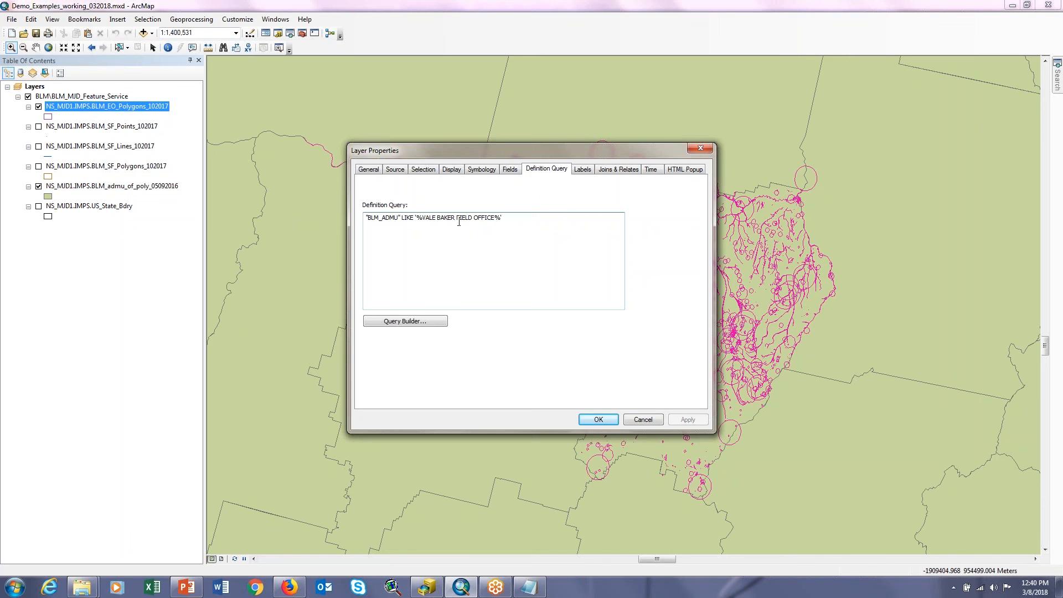
left_click_drag(400, 218, 415, 217)
left_click_drag(416, 218, 423, 218)
left_click_drag(495, 218, 501, 218)
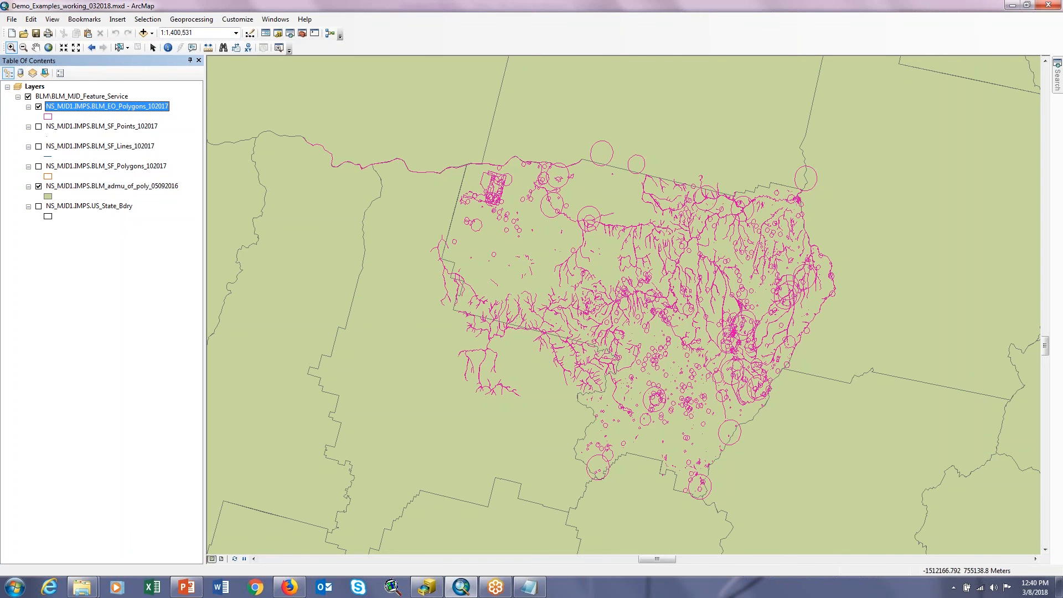
Step: Replace the BLM_EO_Polygons layer's definition query with "BLM_PRNT" LIKE '%VALE DISTRICT OFFICE%' and apply it
right_click(126, 106)
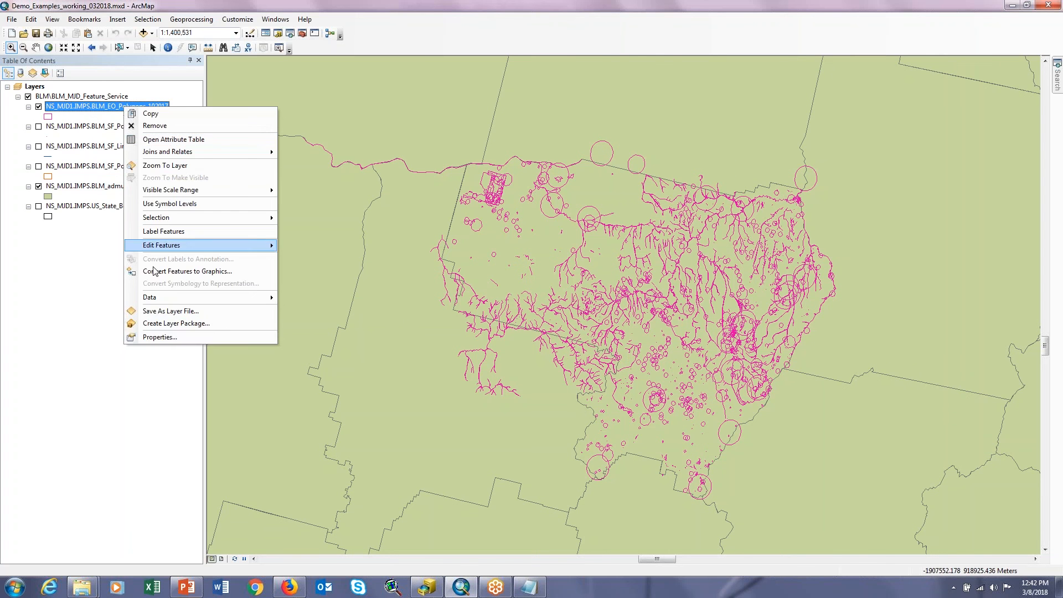
left_click(159, 336)
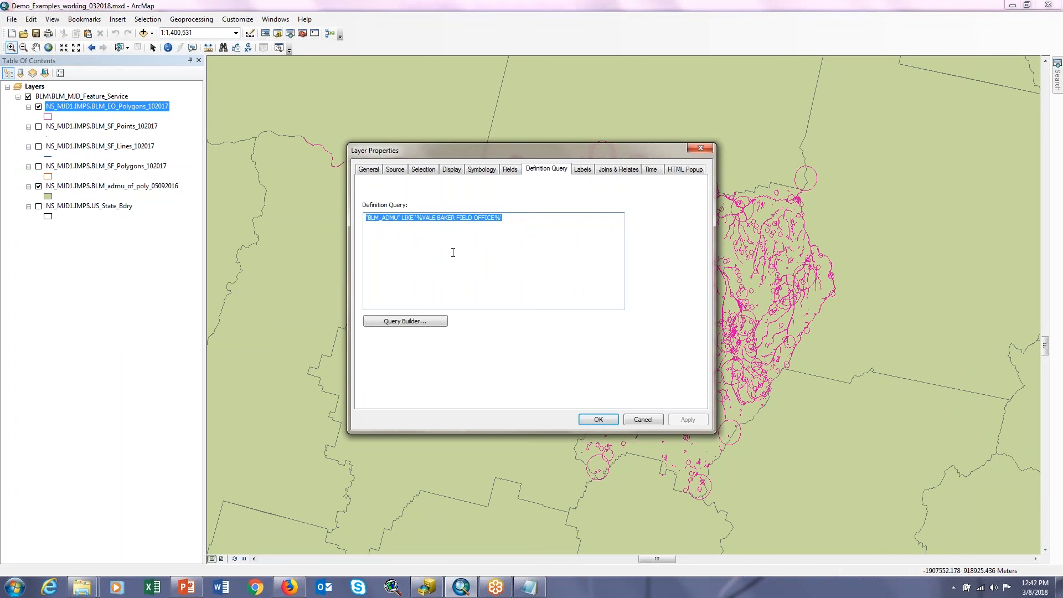
key("Delete")
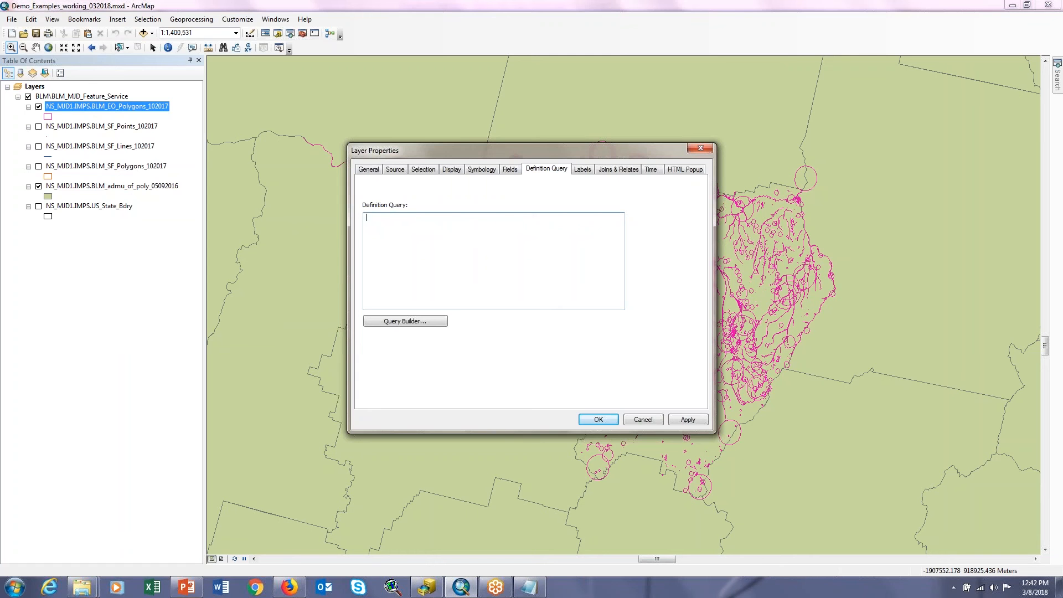
type("\"BLM_PRNT\" LIKE '%VALE DISTRICT OFFICE%'")
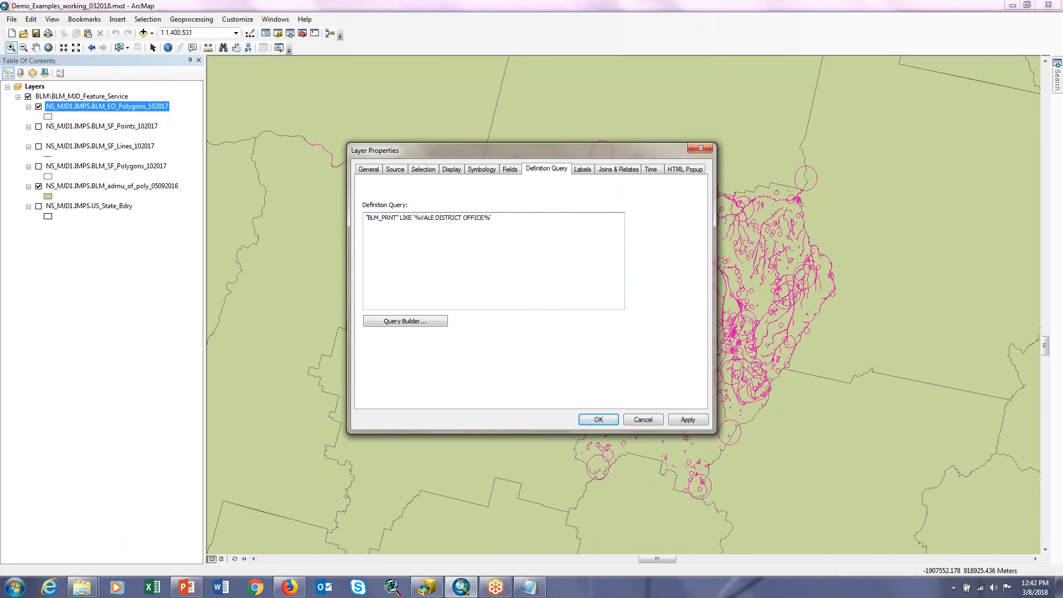
left_click(592, 415)
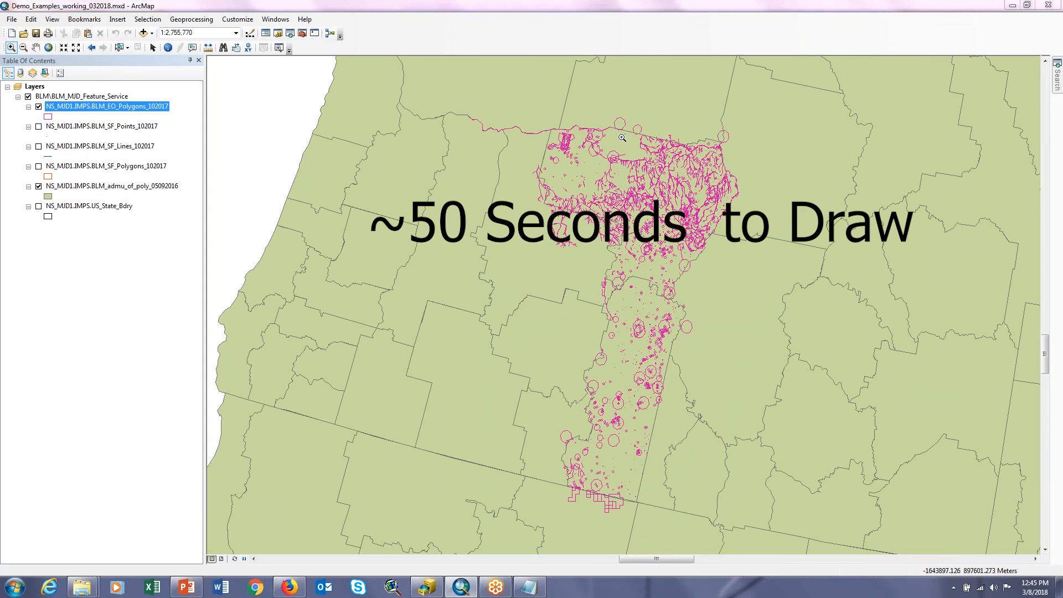